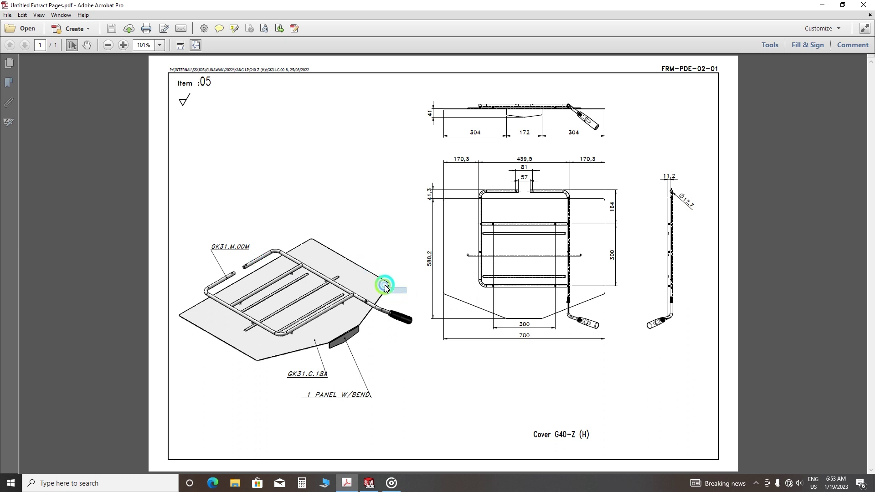
left_click_drag(386, 286, 376, 269)
left_click(273, 260)
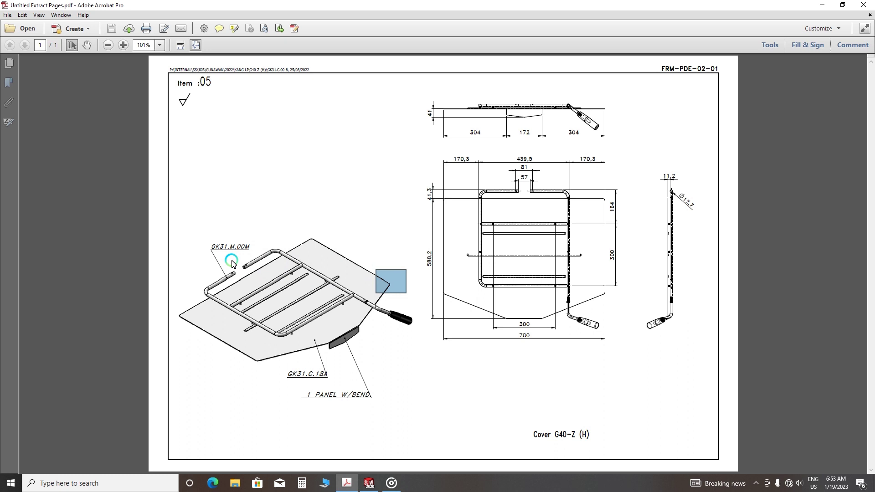
left_click(563, 244)
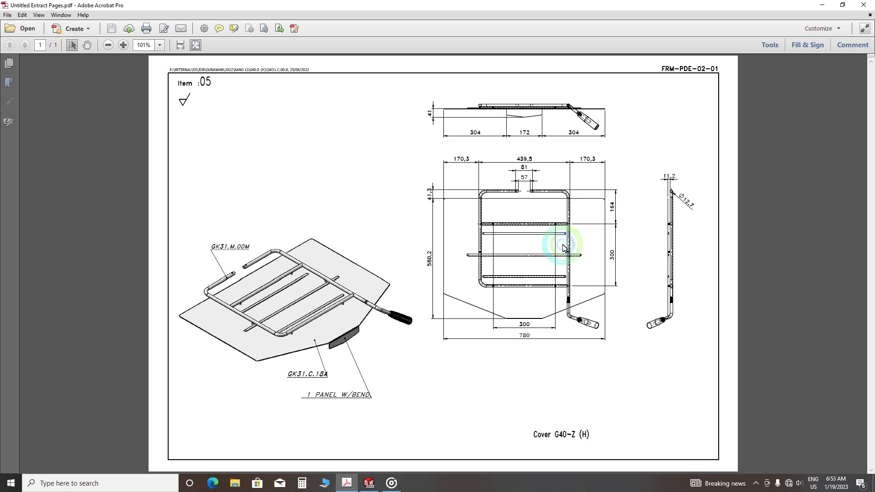
Arrange the PDF drawing window beside SOLIDWORKS so that both the drawing and the modelling area are visible.
key("super+Left")
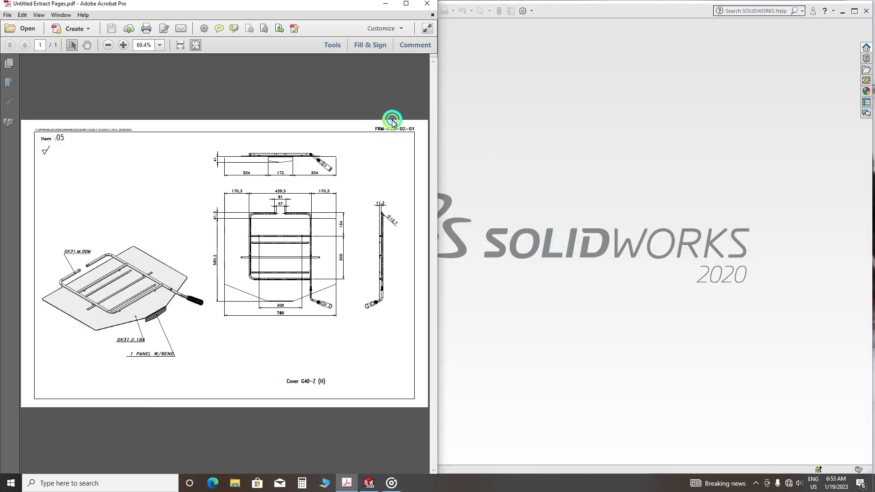
left_click_drag(392, 123, 312, 111)
left_click(473, 203)
Create a new SOLIDWORKS assembly document from the Assembly template and dismiss the automatic file browser.
mouse_move(315, 7)
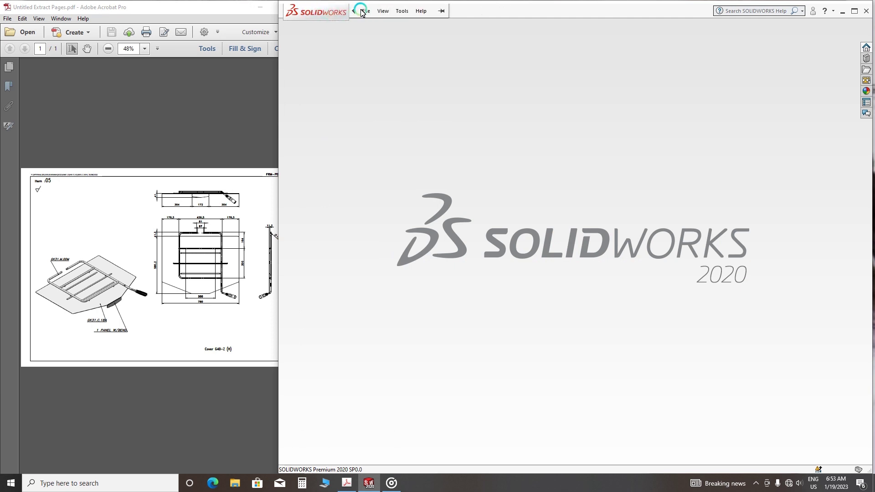
left_click(363, 12)
left_click(371, 26)
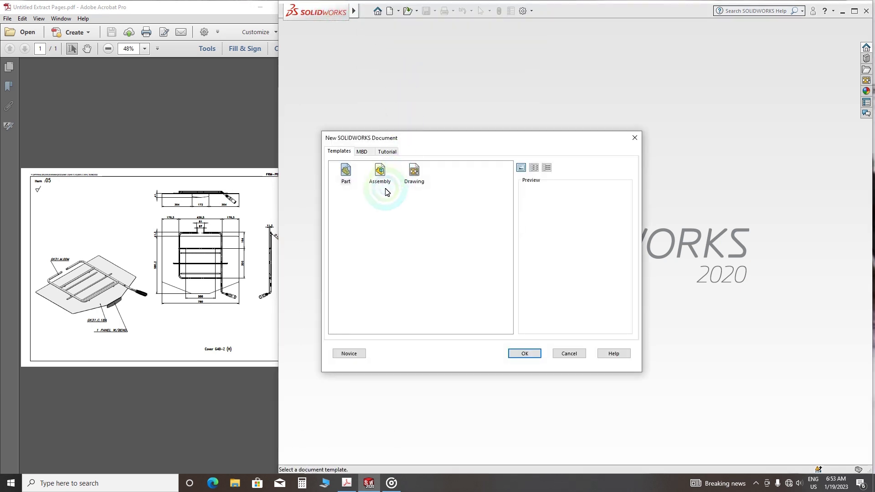
left_click(386, 190)
left_click(525, 355)
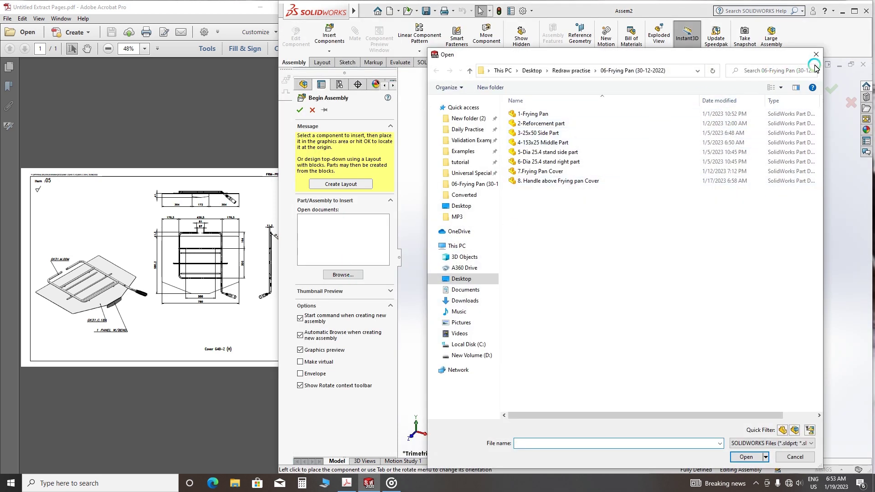
left_click(818, 55)
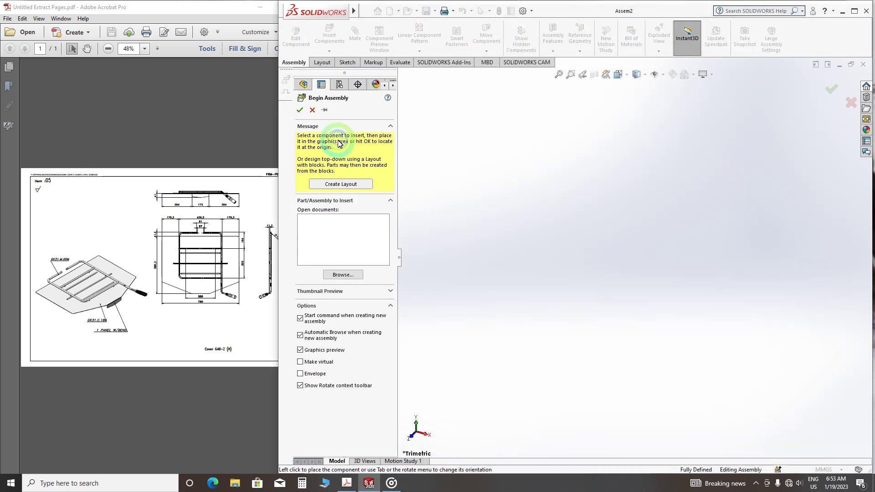
Insert the part 7.Frying Pan Cover at the assembly origin, with origins shown in the graphics area.
left_click(344, 275)
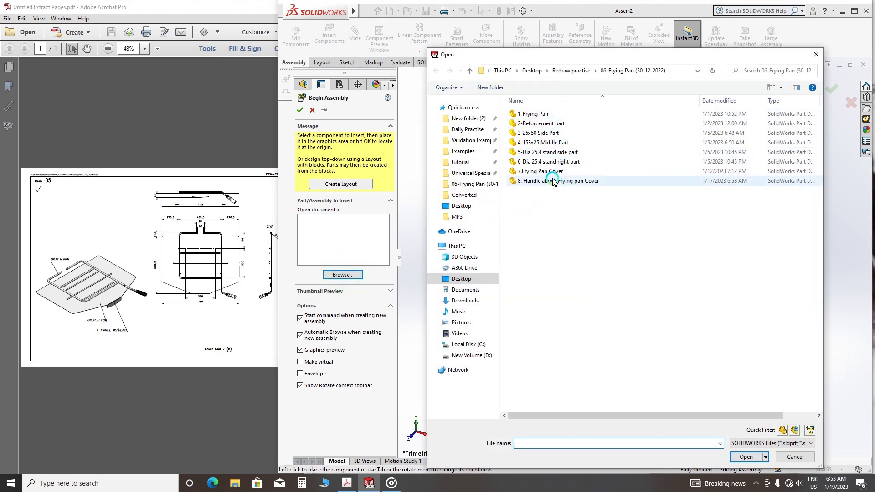
left_click(547, 171)
left_click(554, 181)
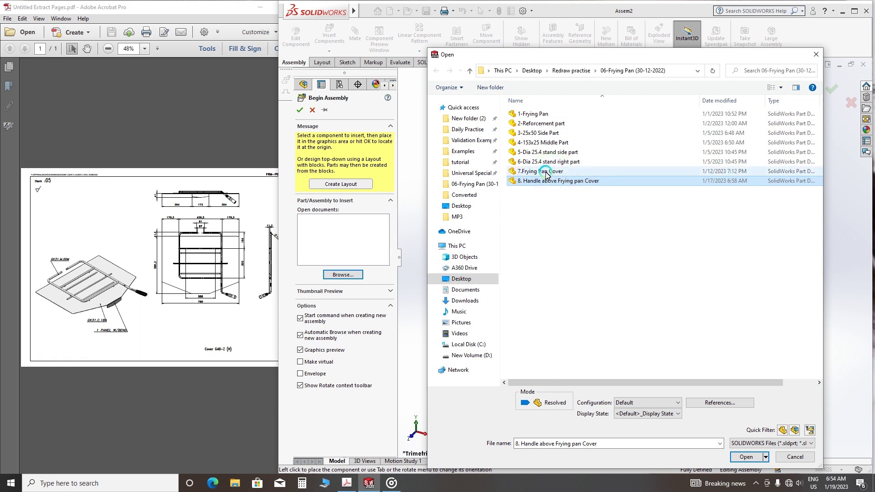
left_click(547, 174)
left_click(746, 456)
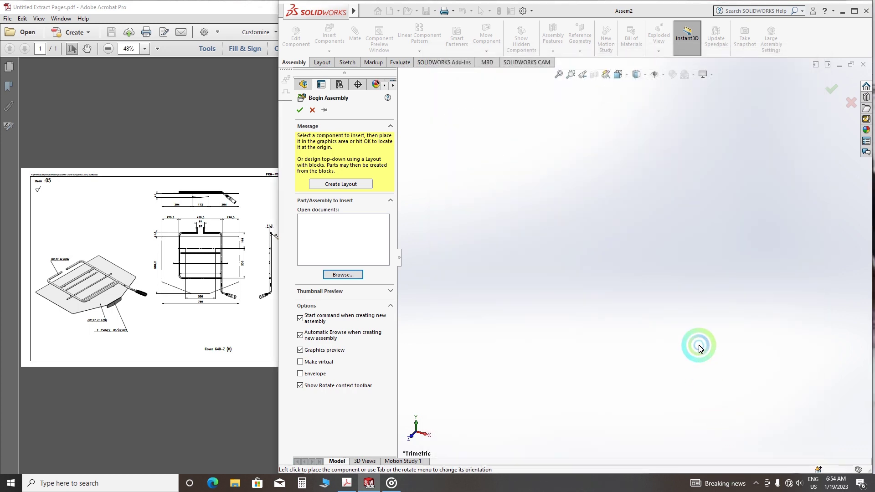
left_click(663, 74)
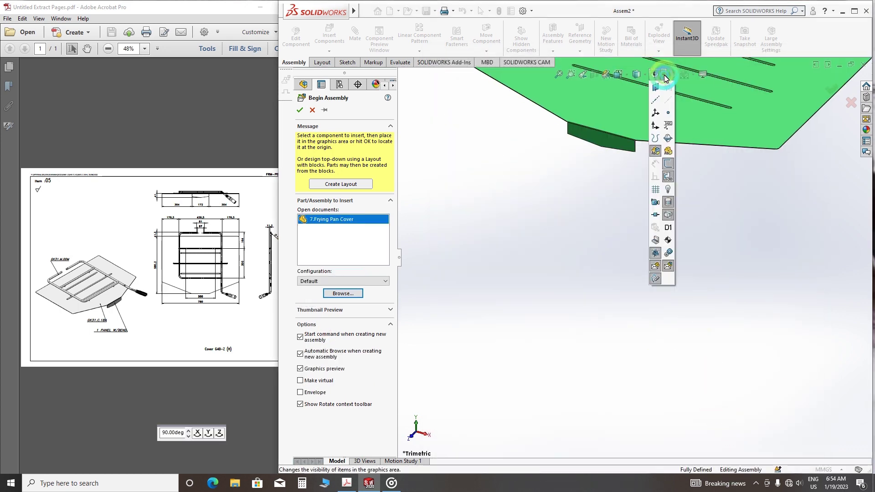
left_click(655, 125)
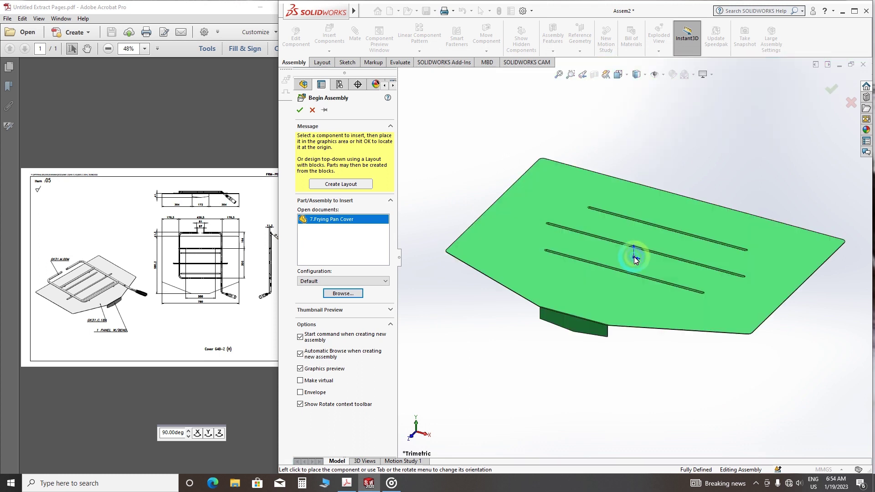
left_click(635, 259)
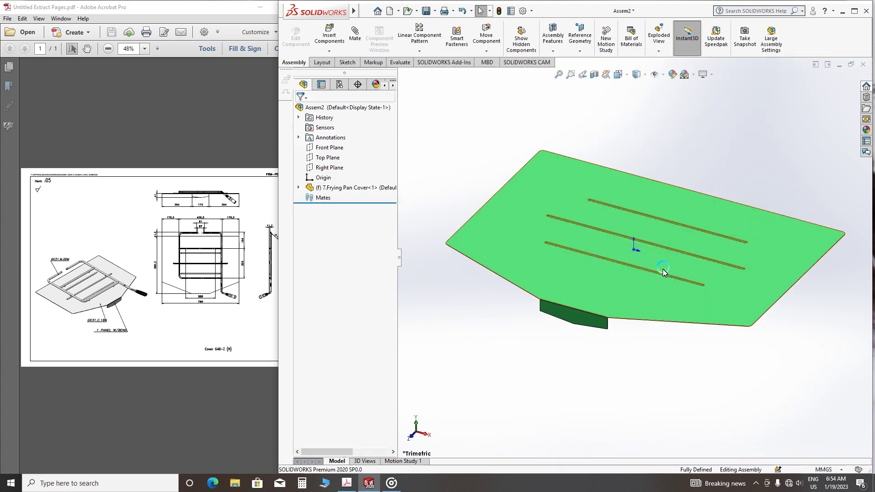
left_click_drag(670, 304, 699, 314)
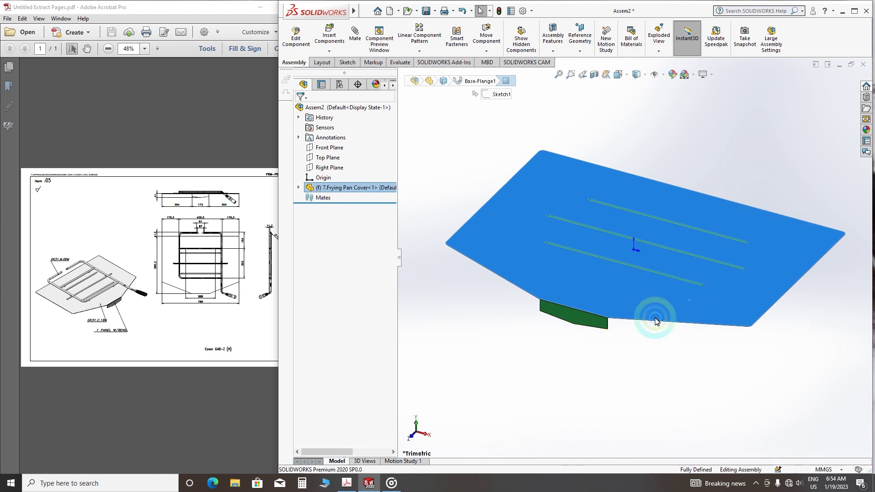
left_click(581, 389)
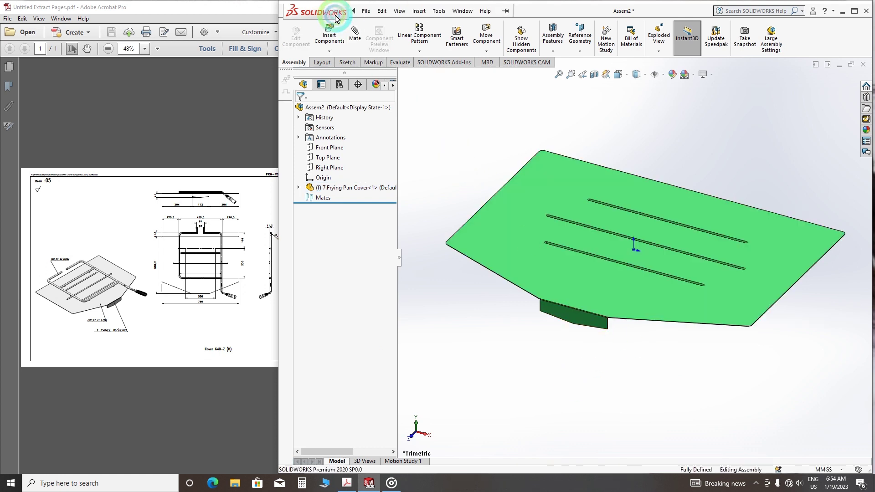
Insert the part 8. Handle above Frying pan Cover and place it freely over the cover plate.
left_click(337, 44)
left_click(337, 266)
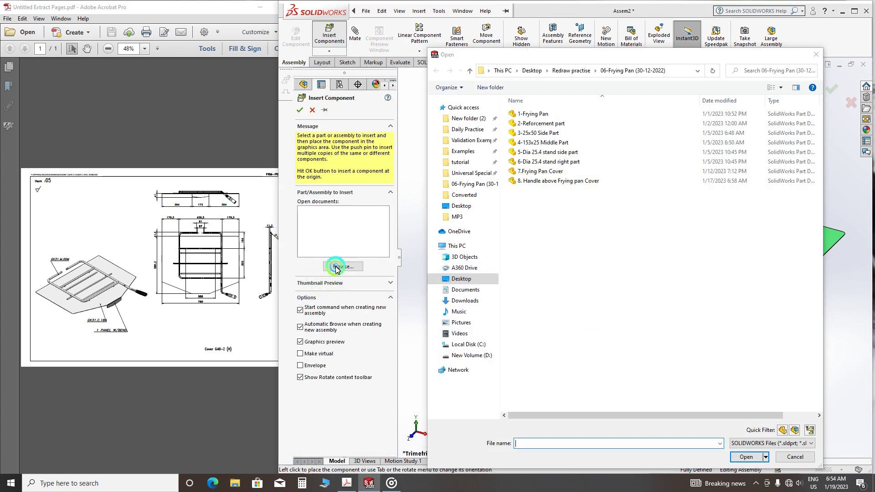
left_click(567, 182)
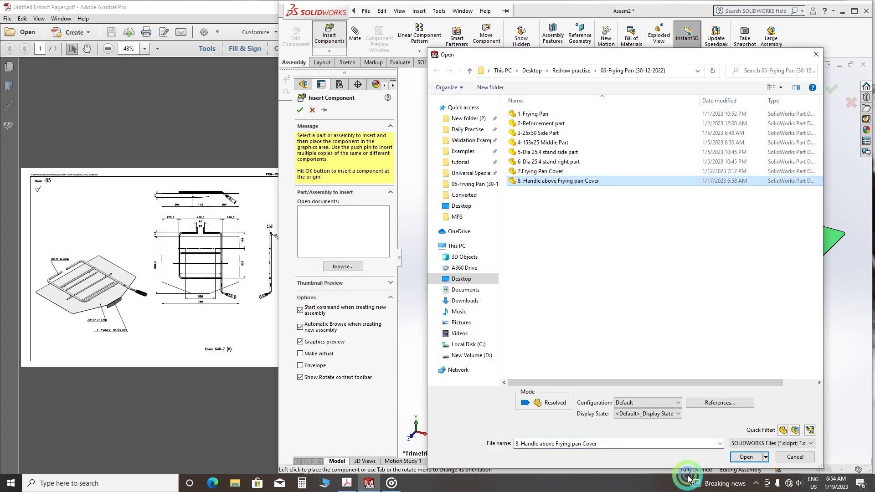
left_click(746, 457)
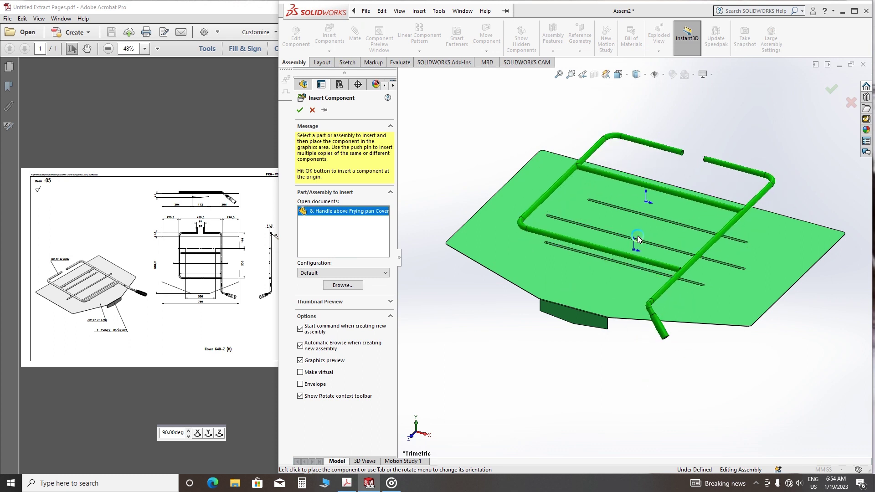
left_click(627, 248)
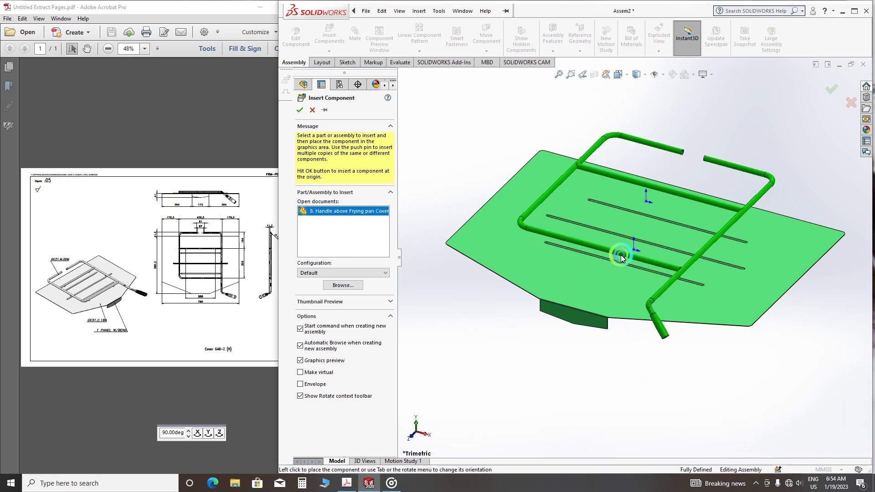
Show the assembly in isometric view and start the Mate command.
left_click(637, 74)
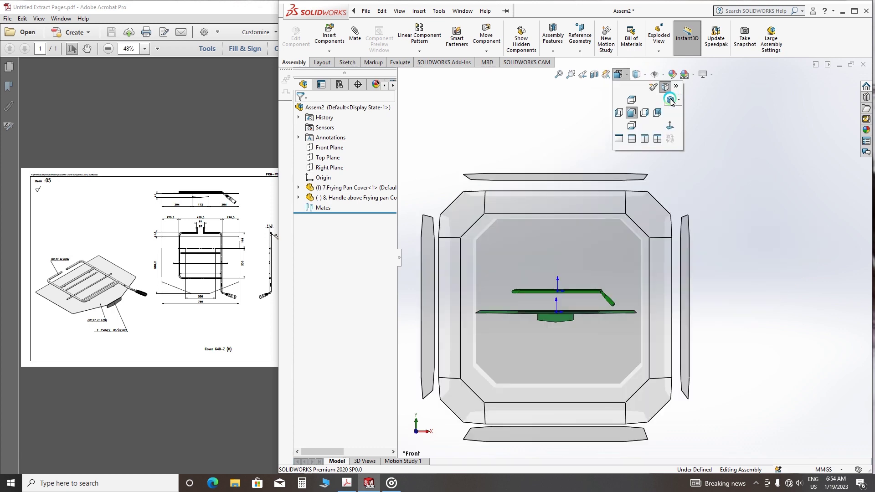
left_click(664, 103)
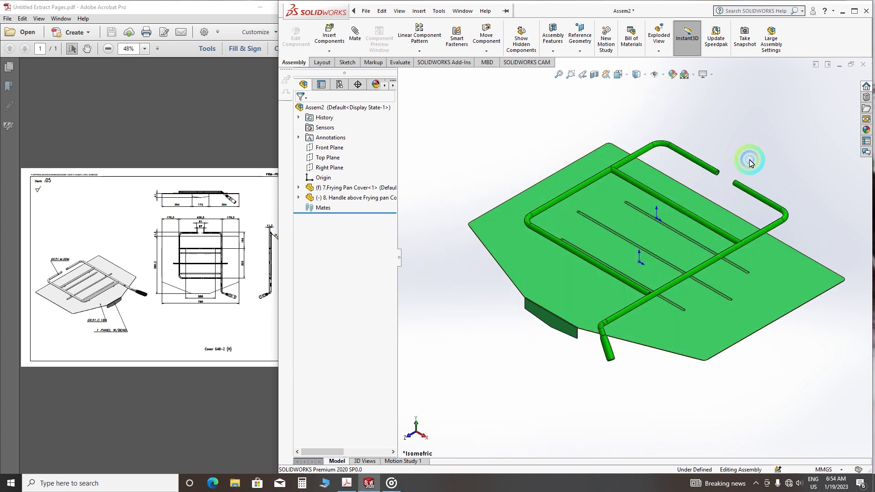
middle_click_drag(635, 266, 586, 264)
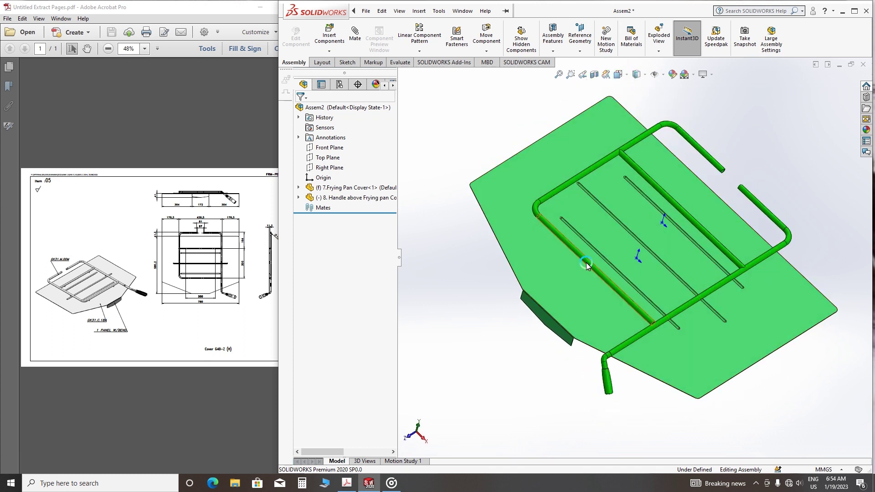
left_click(447, 139)
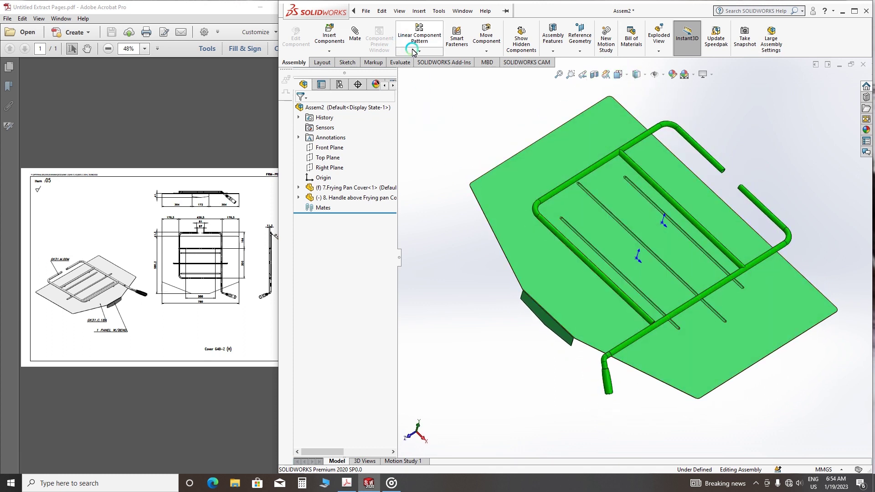
left_click(355, 37)
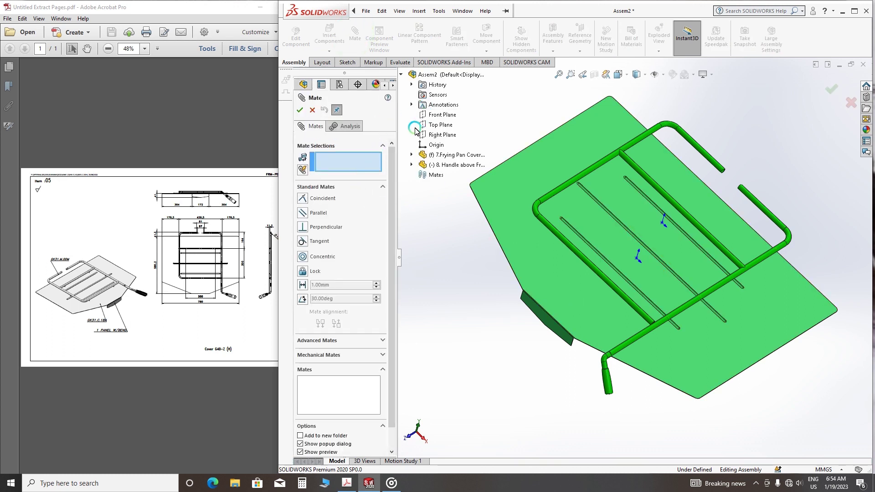
left_click(441, 129)
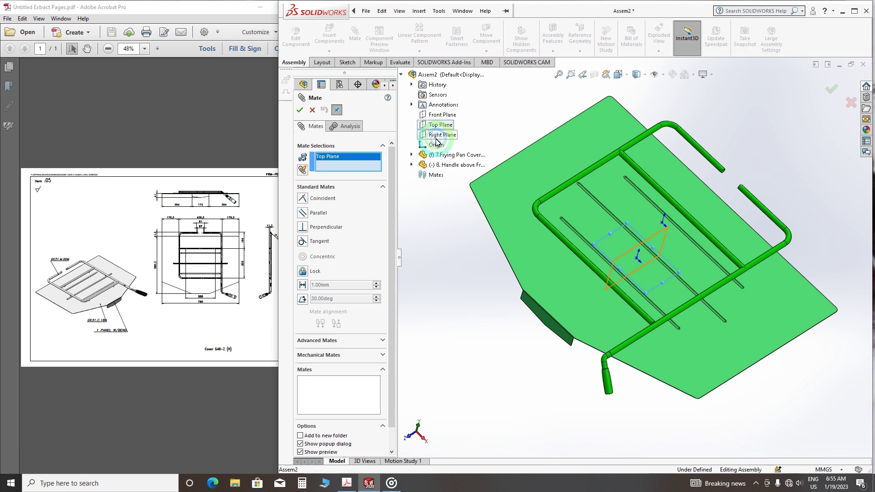
left_click(342, 157)
left_click(353, 179)
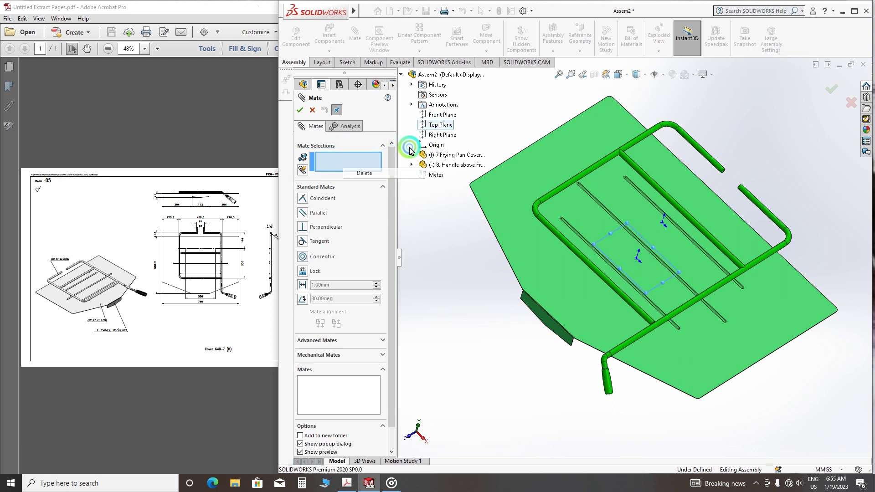
Mate the assembly's Right Plane coincident with the handle part's Right Plane and finish the mate.
left_click(443, 135)
left_click(417, 175)
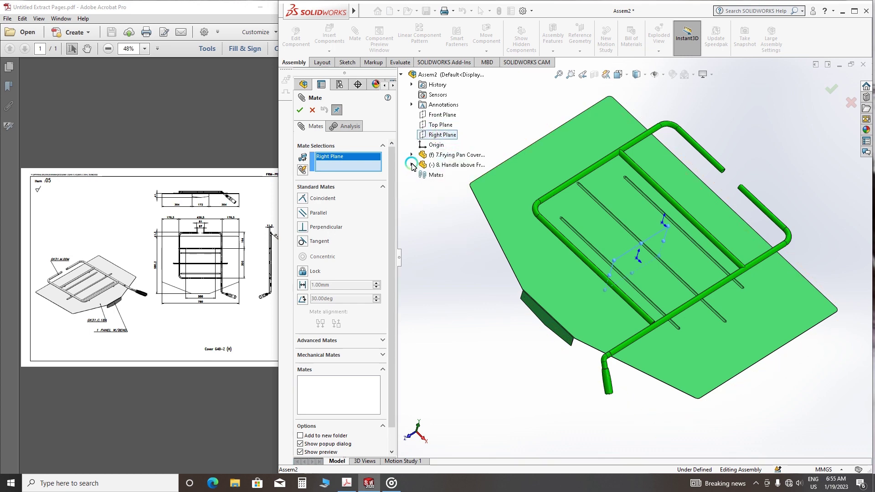
left_click(412, 165)
left_click(452, 229)
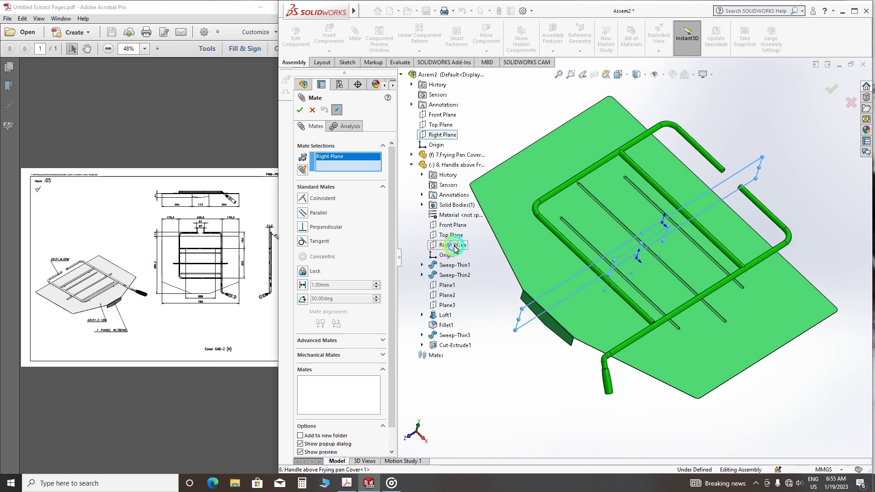
left_click(454, 246)
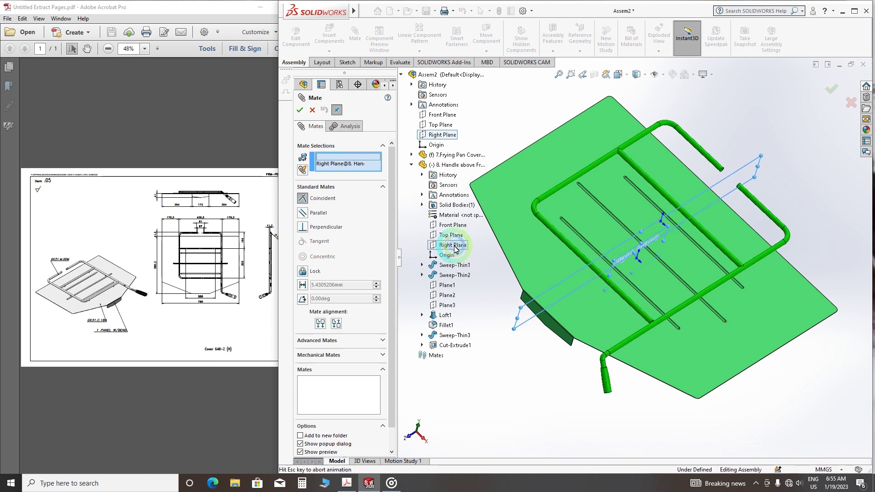
left_click(300, 112)
left_click(300, 112)
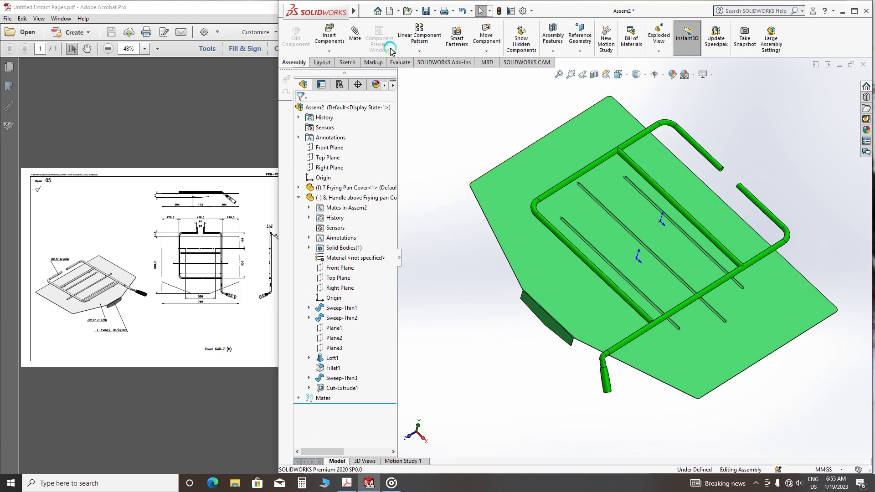
Set up a coincident mate between the assembly's Front Plane and the handle part's Front Plane.
left_click(355, 35)
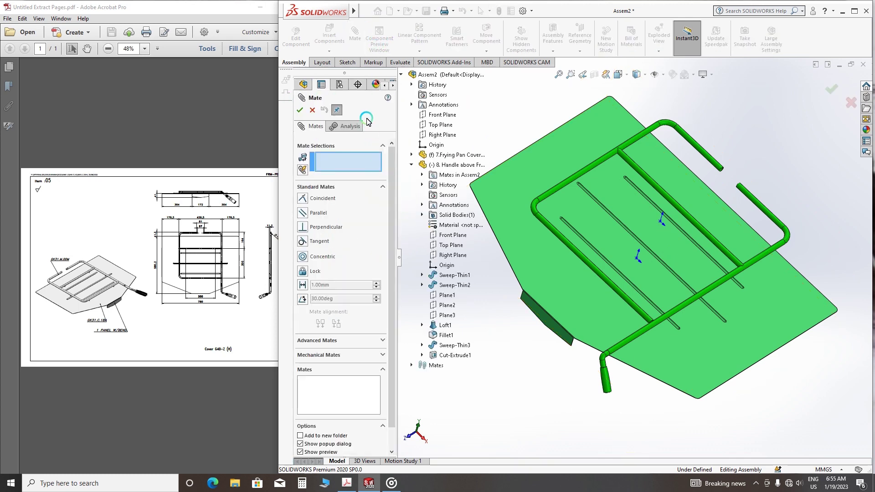
left_click(405, 154)
left_click(441, 115)
left_click(441, 115)
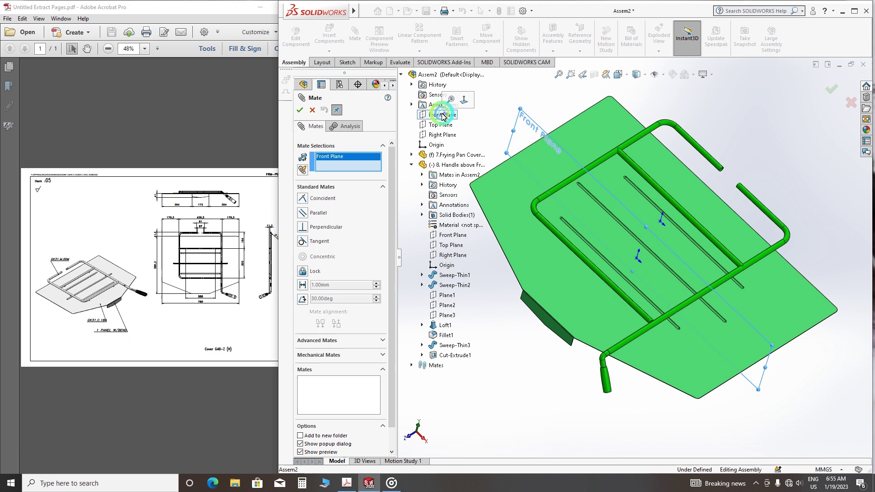
left_click(451, 238)
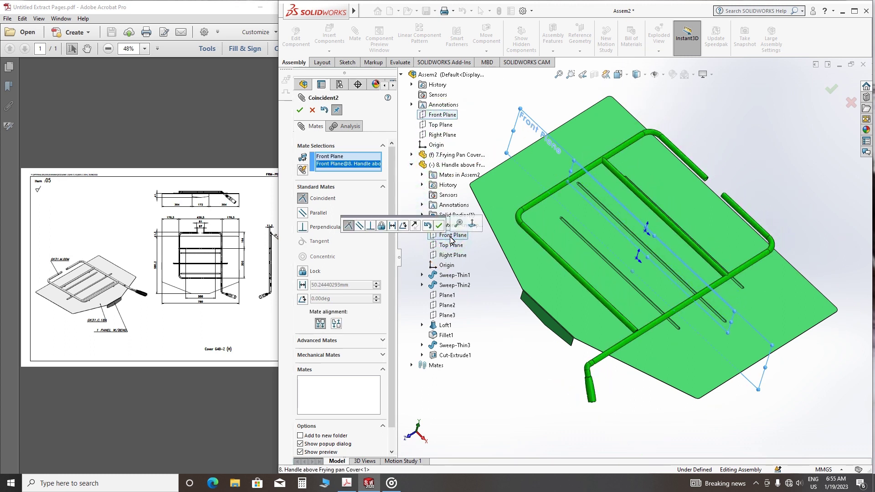
middle_click_drag(556, 360, 5, 273)
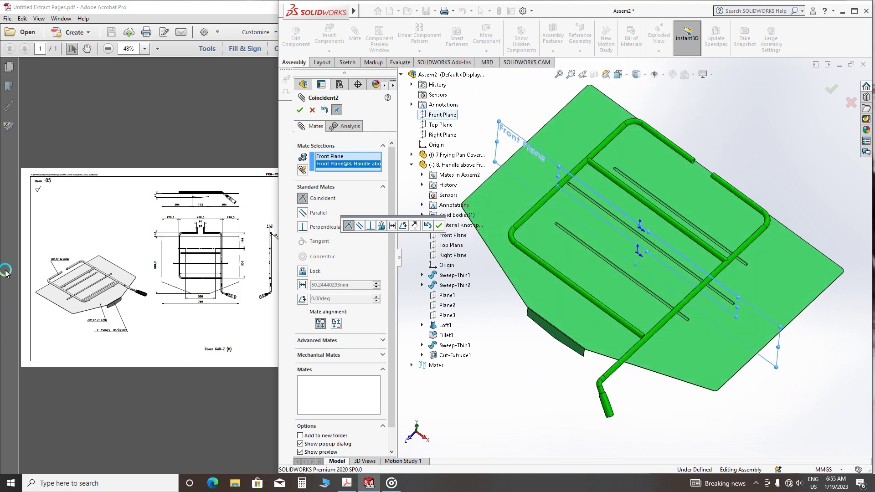
Switch the Front Plane mate to a distance mate, checking the handle's position in the PDF drawing and the assembly's top view.
left_click(213, 226)
scroll(212, 226, "up", 6, "ctrl")
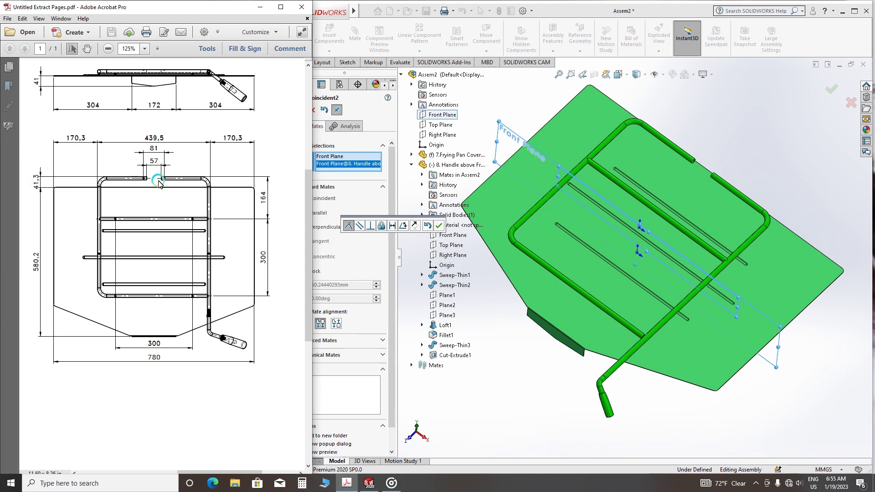
scroll(158, 183, "down", 3, "ctrl")
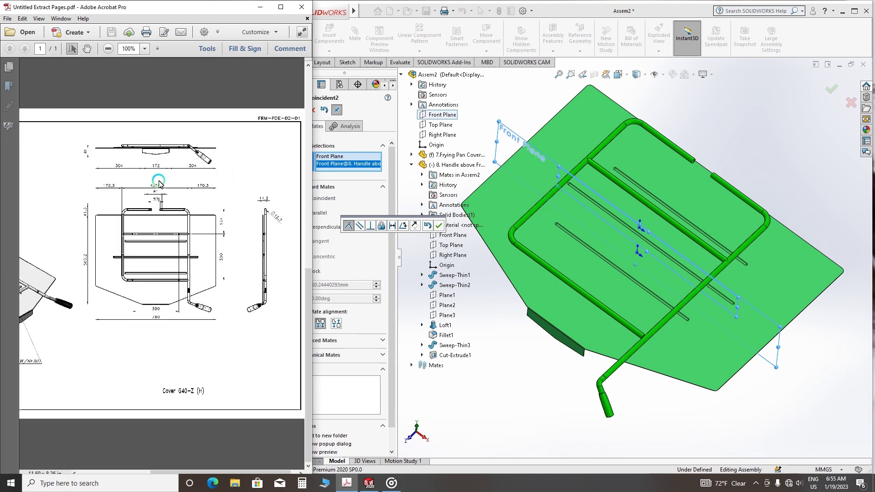
left_click(321, 183)
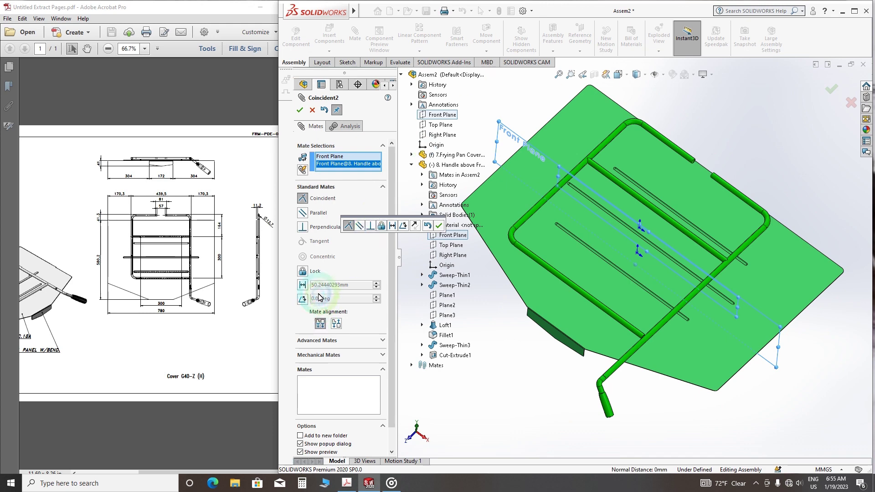
left_click(302, 286)
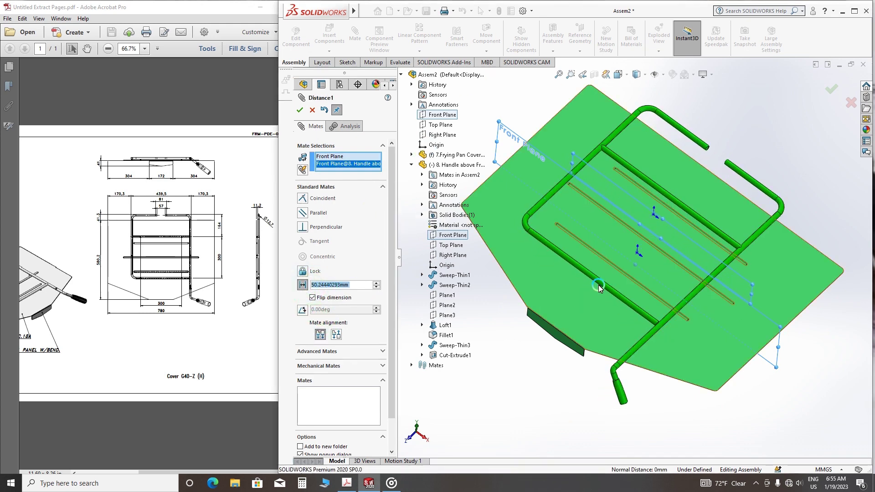
middle_click_drag(535, 282, 530, 308)
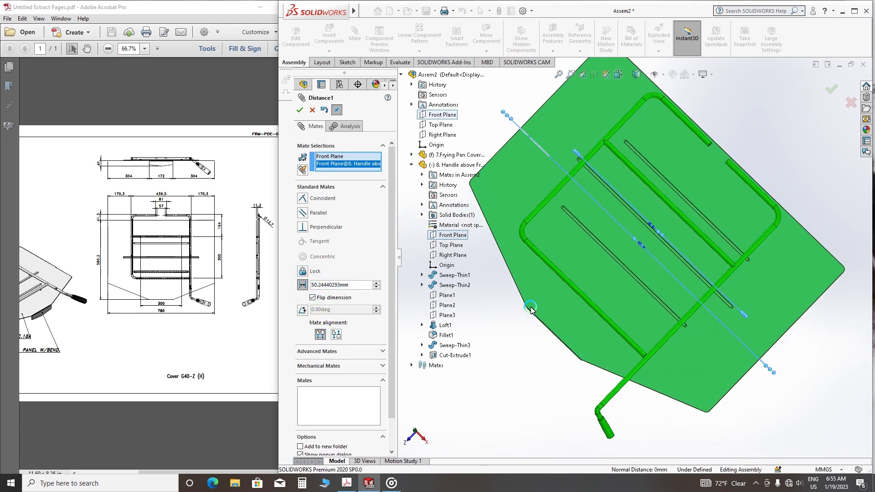
left_click(619, 75)
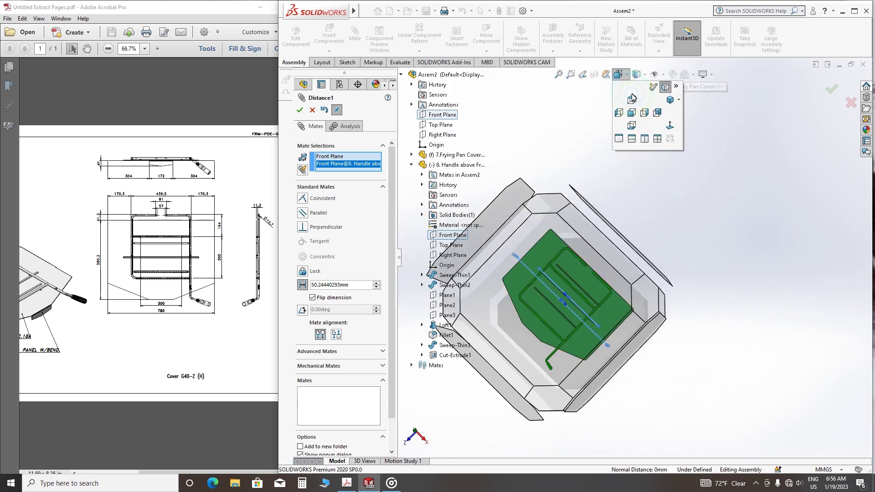
left_click(634, 98)
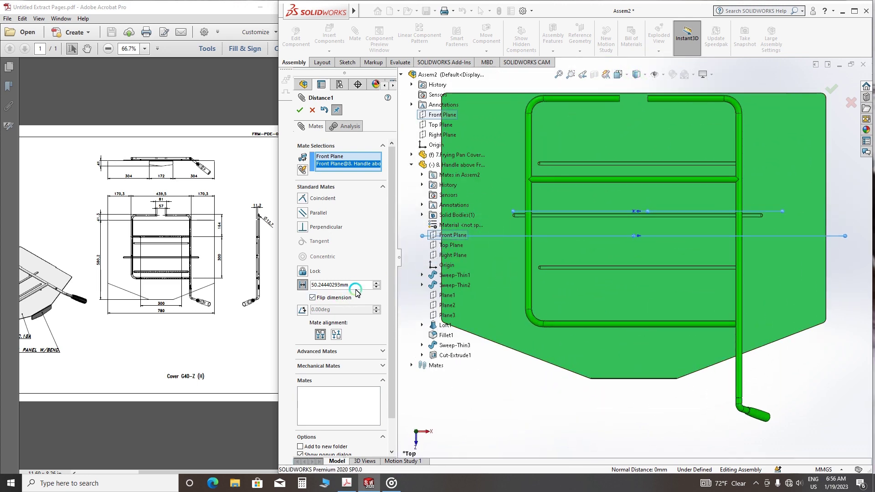
Set the distance between the assembly's and the handle part's Front Planes to 100 mm and finish the mate.
double_click(356, 287)
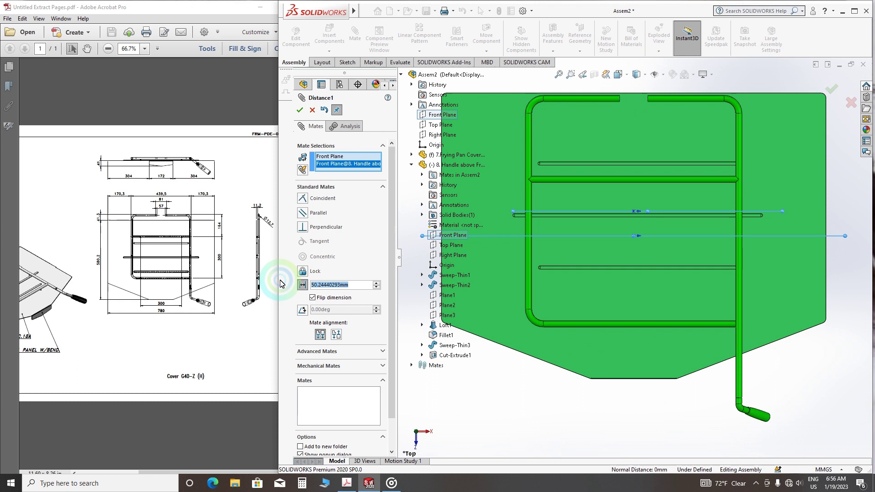
type("100")
key("Return")
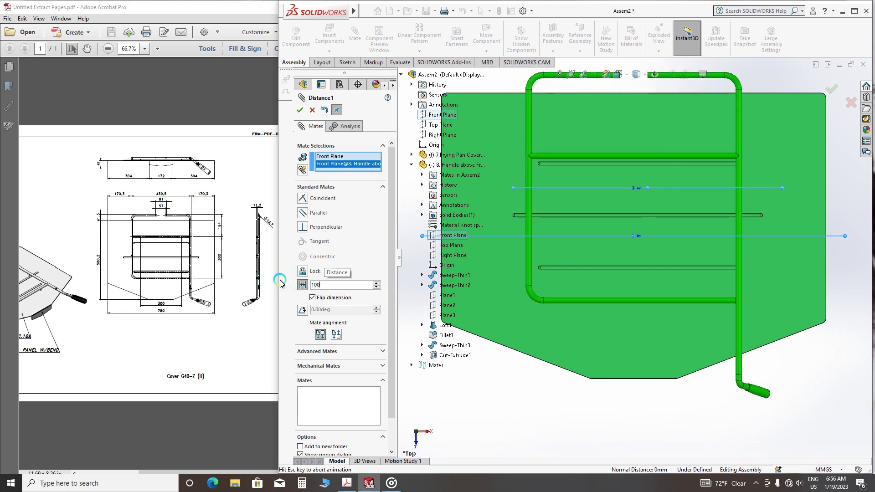
left_click(299, 111)
left_click(299, 111)
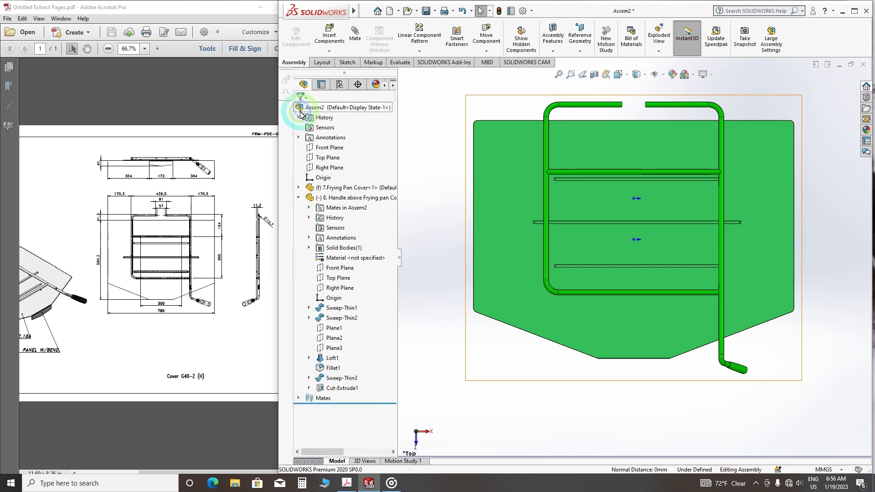
Set up a mate between the assembly's Top Plane and the handle part's Top Plane, and inspect how the tube meets the plate.
middle_click_drag(650, 373, 612, 283)
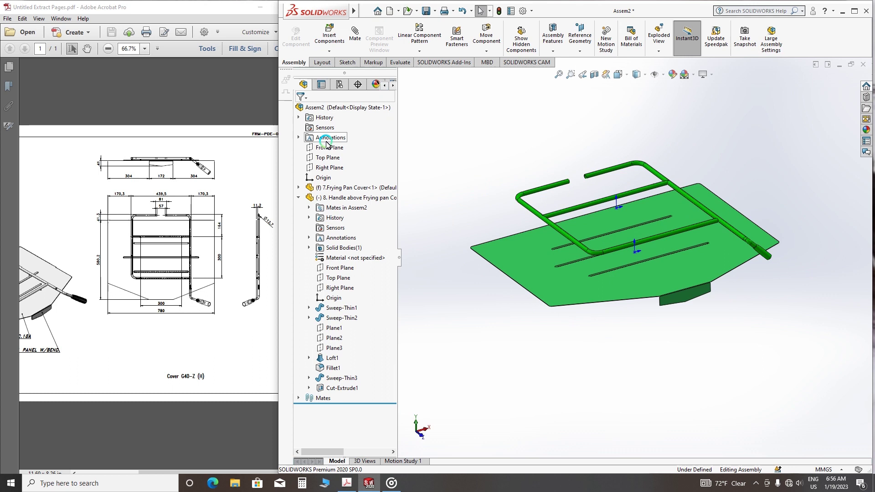
left_click(351, 33)
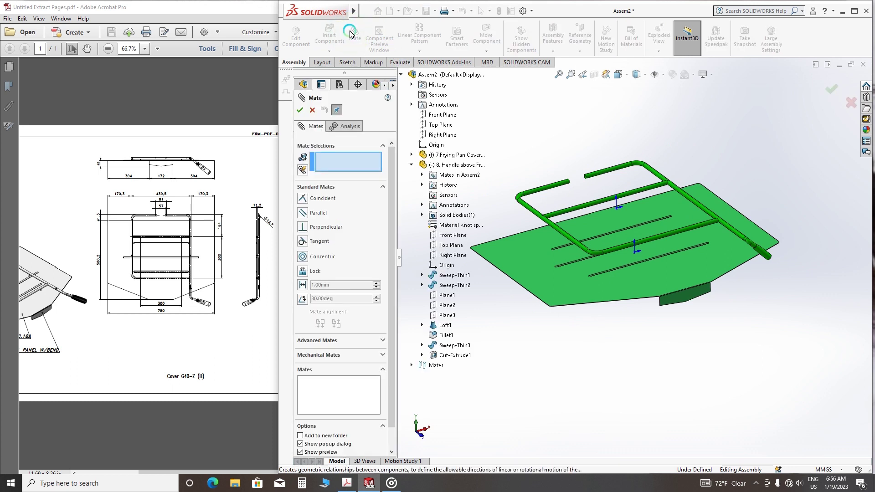
left_click(443, 125)
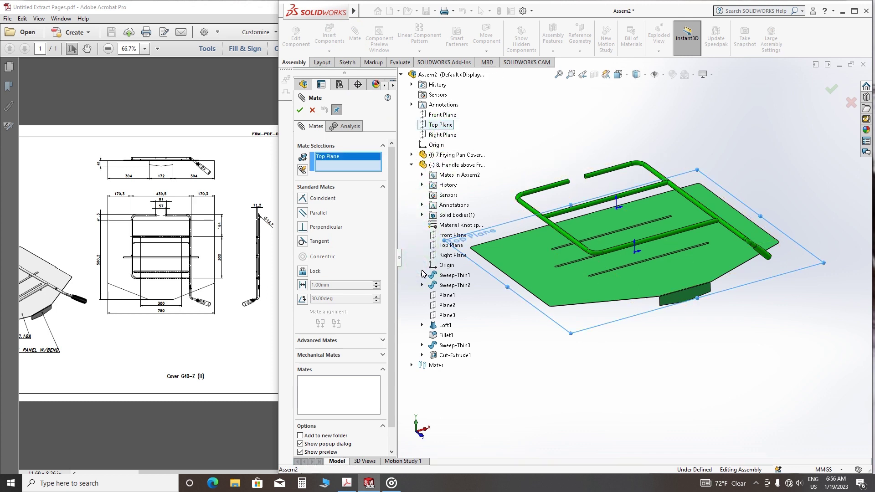
left_click(444, 246)
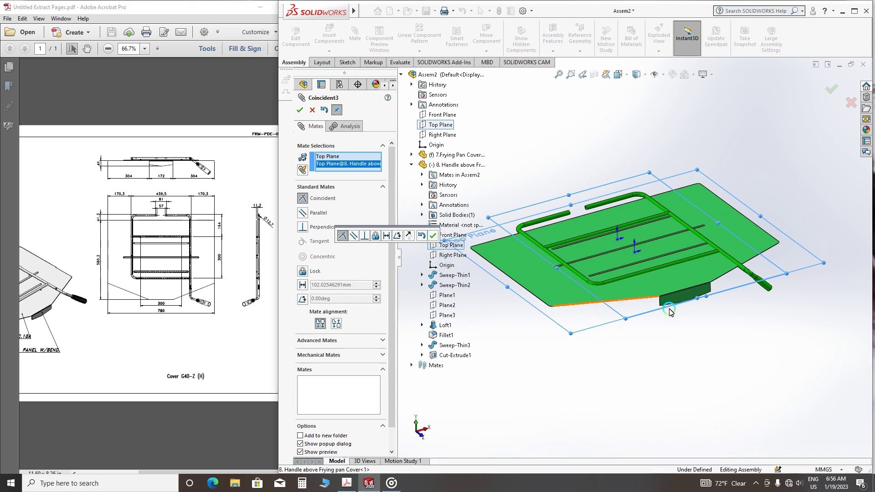
middle_click_drag(667, 306, 658, 276)
scroll(585, 269, "down", 4)
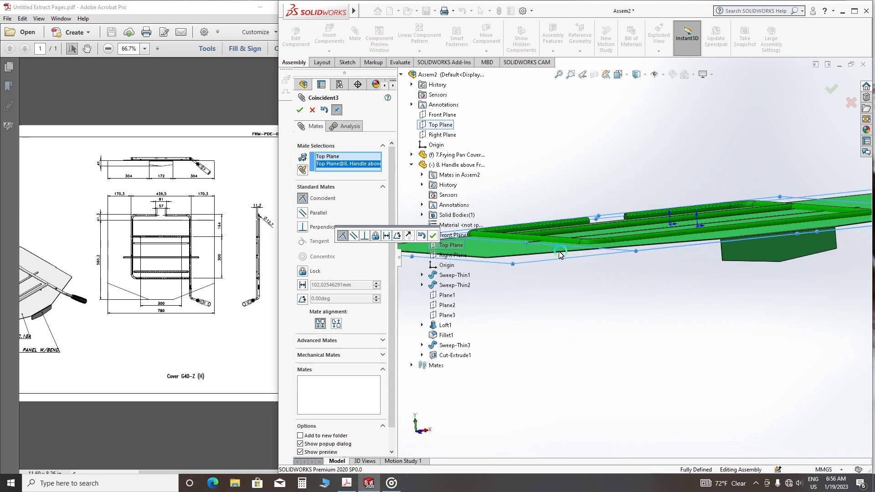
scroll(518, 247, "up", 2)
scroll(549, 242, "down", 4)
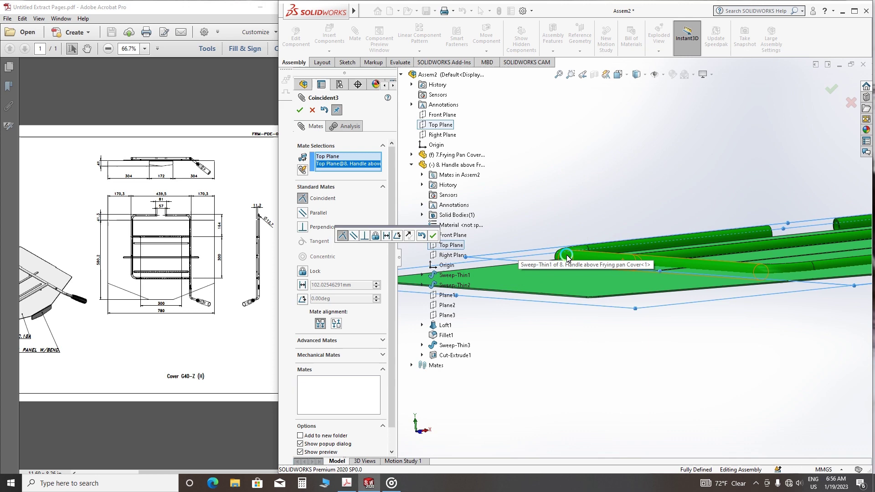
scroll(611, 290, "down", 3)
scroll(632, 297, "up", 6)
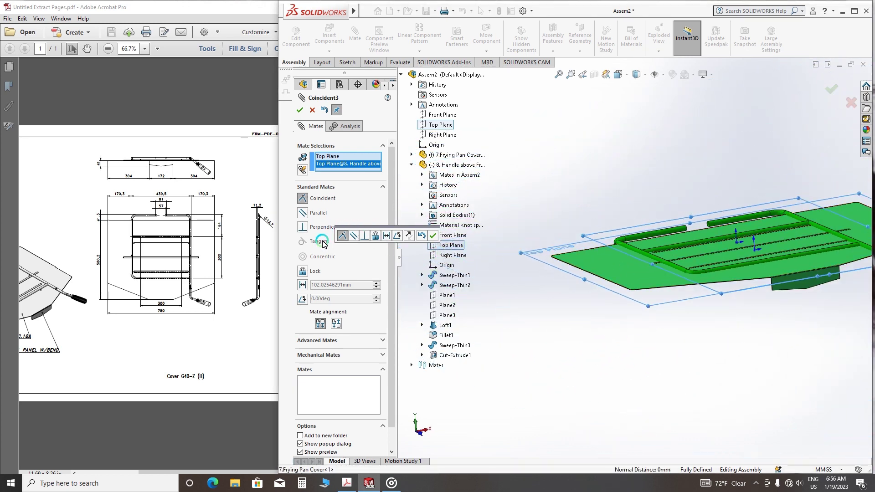
Change the Top Plane mate to a distance mate and set its distance to 7 mm.
left_click(303, 285)
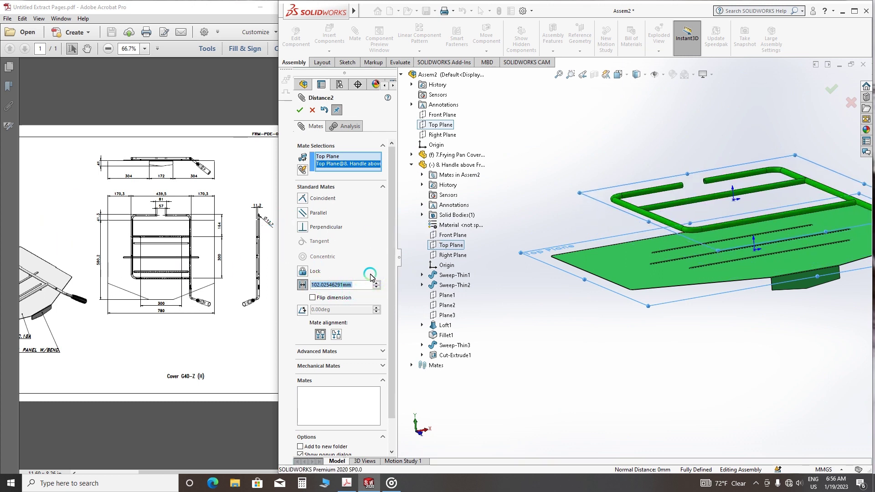
left_click_drag(359, 287, 282, 294)
type("7")
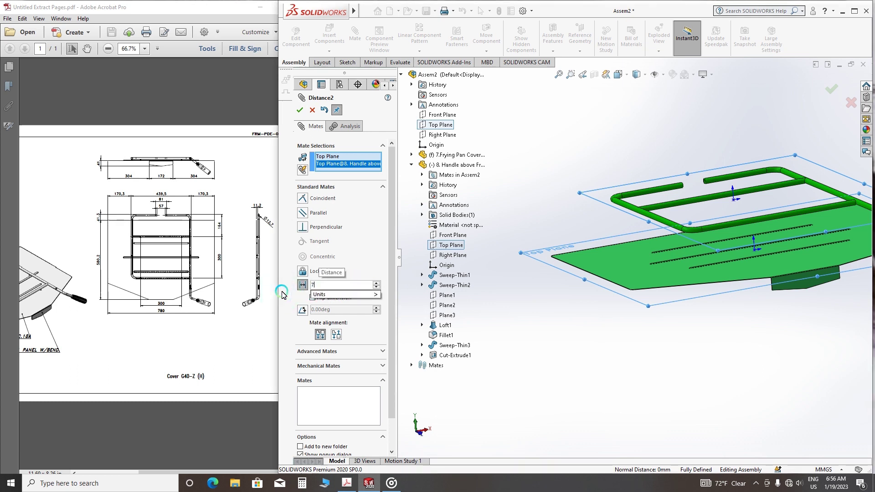
key("Return")
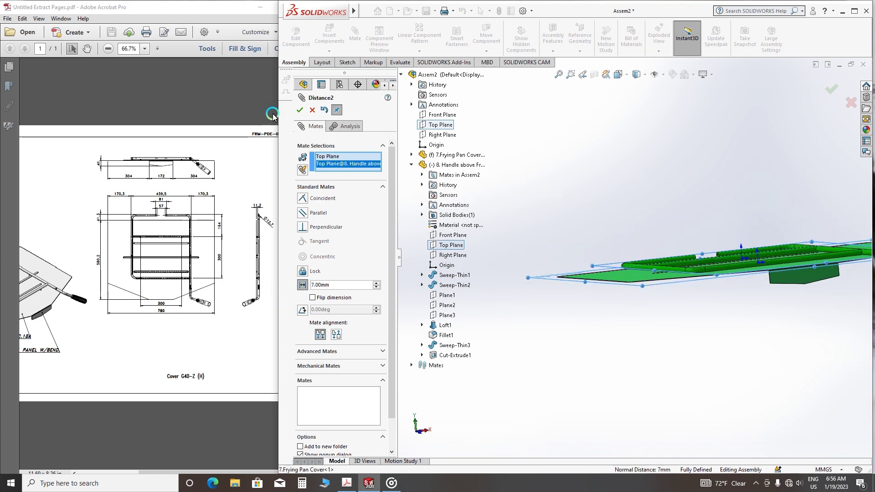
Examine the contact between the handle tubes and the cover plate up close and in the left view.
scroll(656, 285, "down", 8)
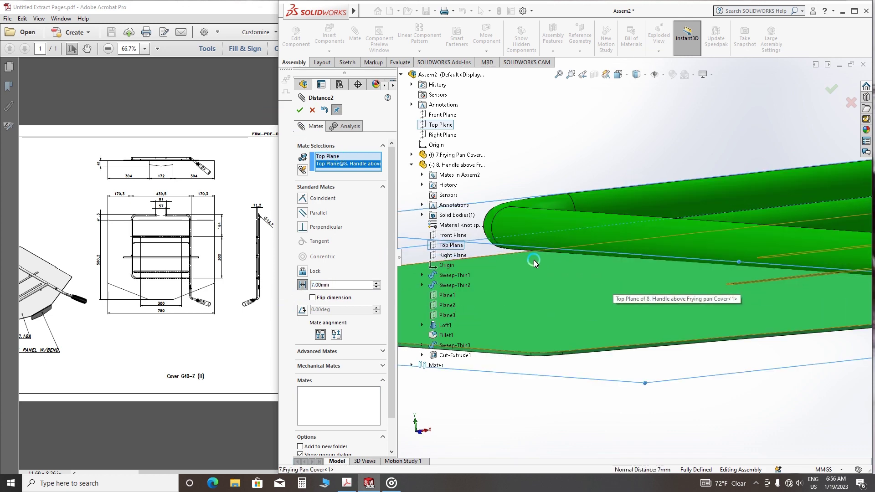
scroll(538, 246, "up", 5)
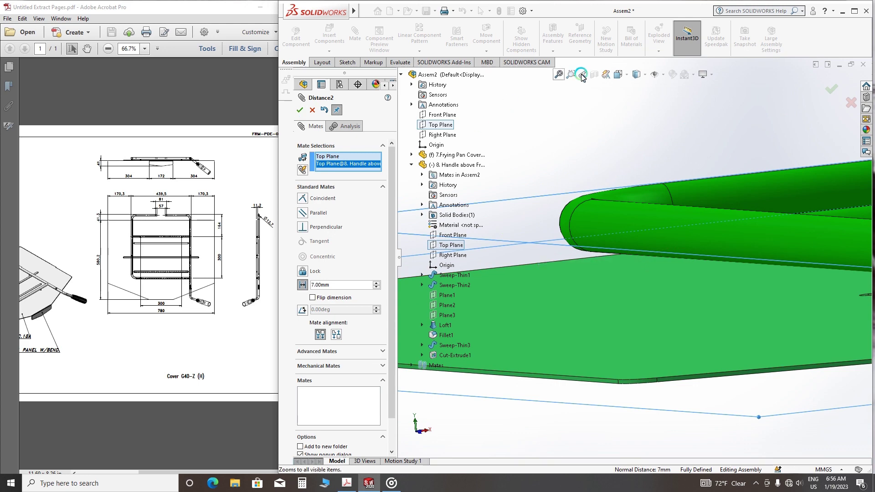
left_click(633, 100)
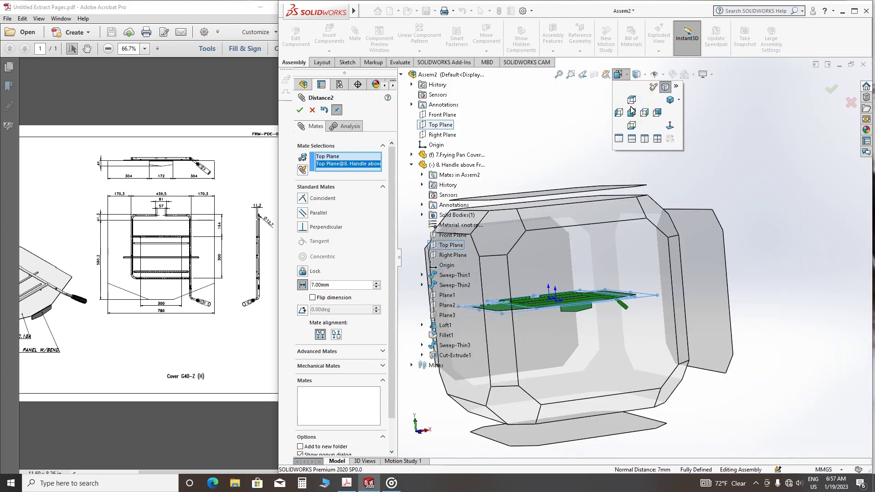
left_click(618, 112)
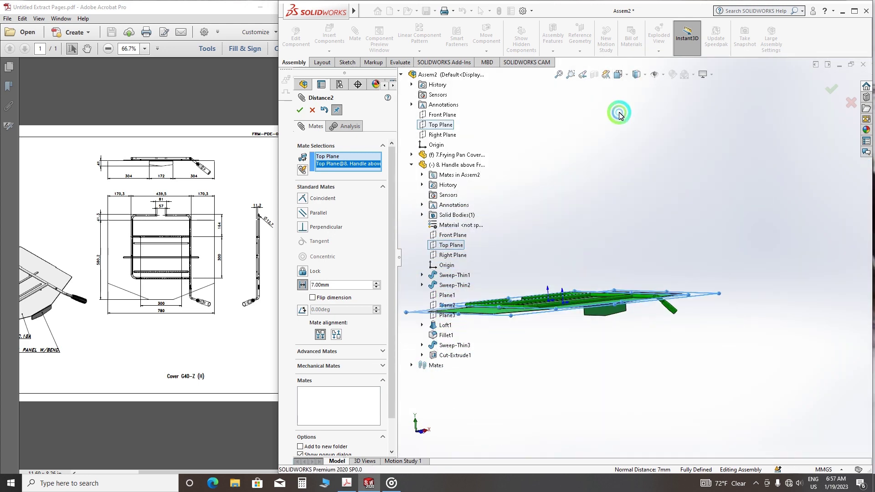
scroll(546, 225, "down", 3)
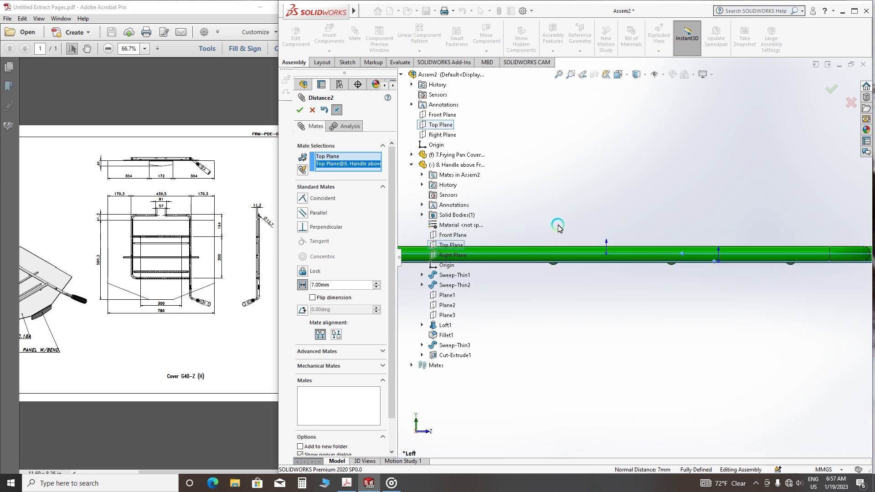
scroll(636, 225, "up", 4)
scroll(636, 225, "up", 2)
scroll(531, 258, "down", 9)
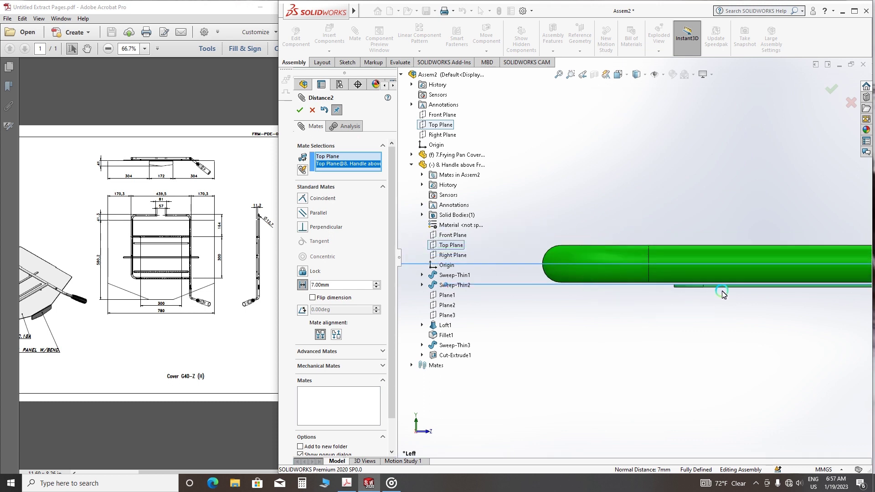
scroll(721, 288, "down", 3)
scroll(683, 277, "up", 8)
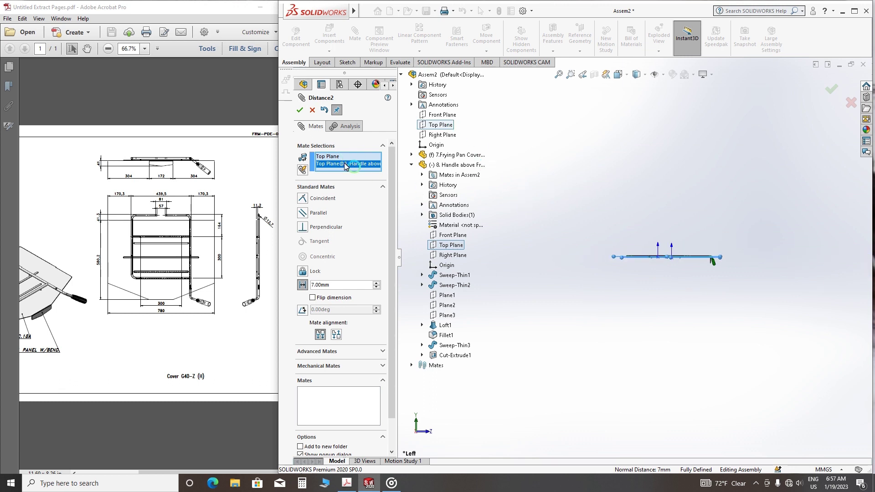
Accept the Top Plane distance mate, close the Mate command and show the assembly in isometric view.
left_click(300, 110)
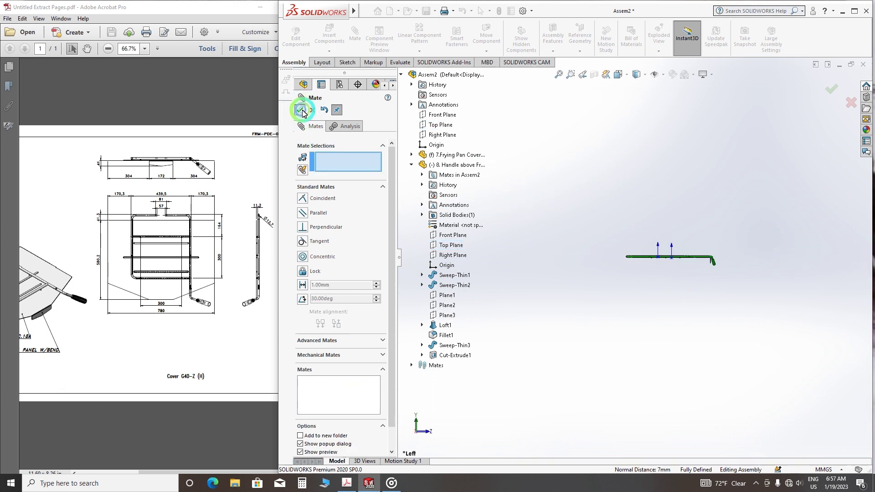
left_click(300, 109)
left_click(620, 74)
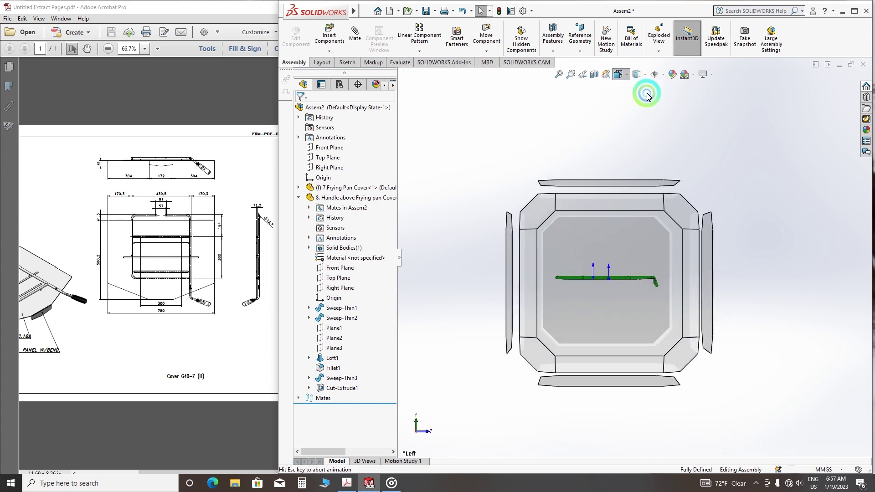
left_click(670, 99)
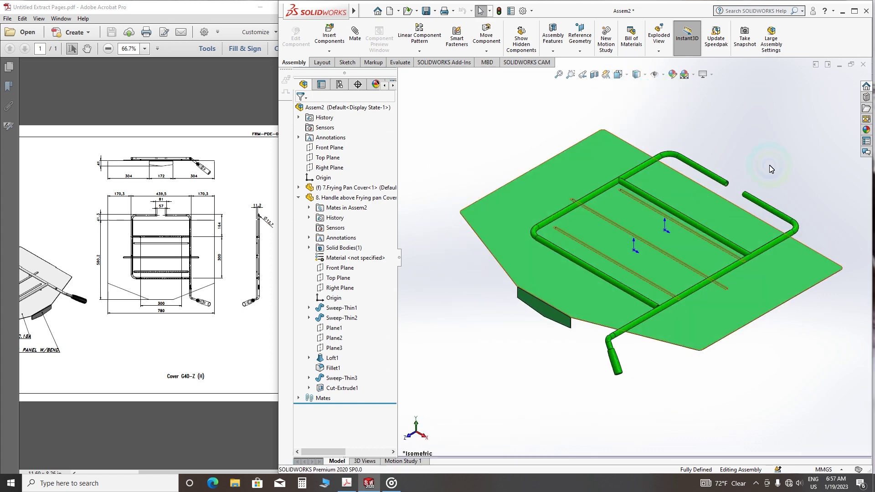
left_click(608, 88)
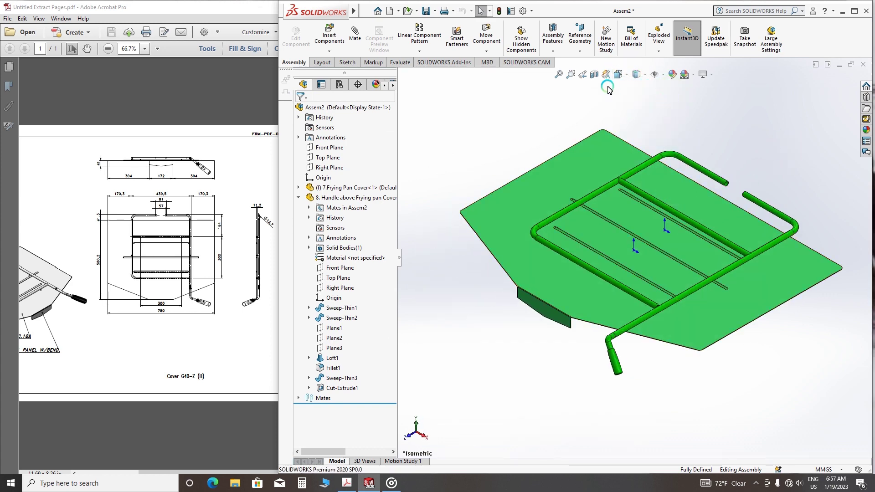
left_click(663, 75)
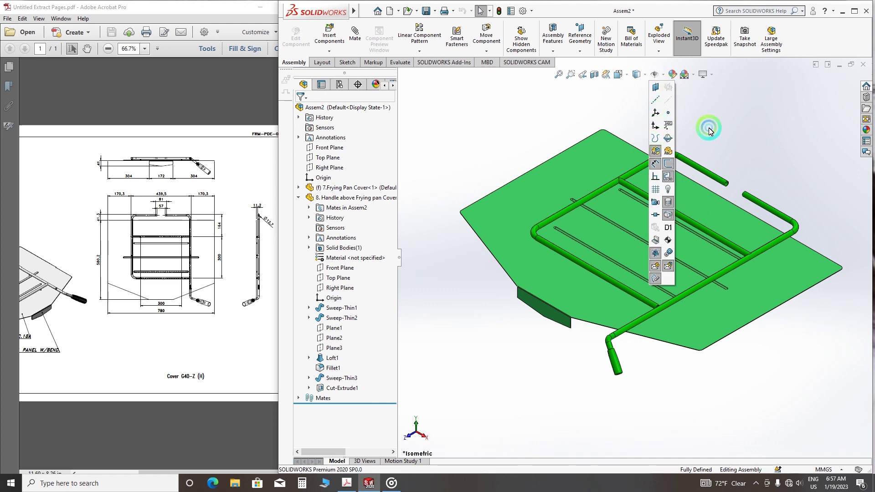
left_click(750, 120)
middle_click_drag(602, 154, 610, 132)
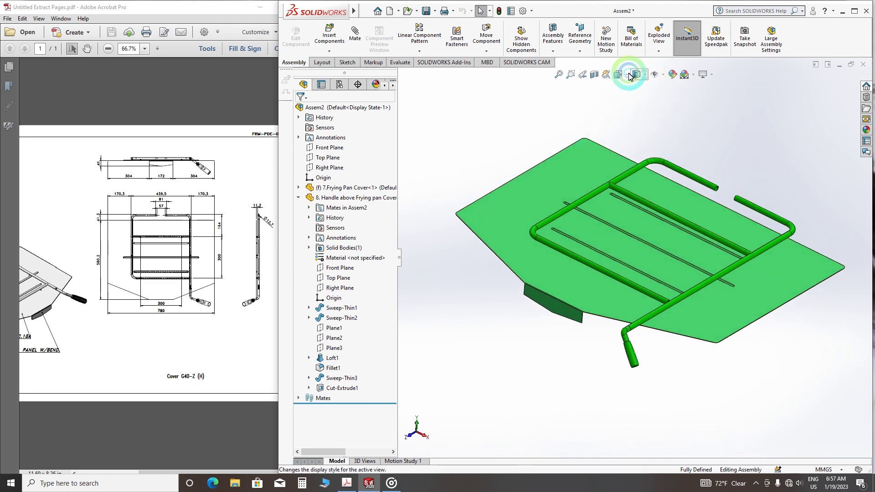
Measure the center distance from the handle's open tube end to the plate's upper edge in the top view.
left_click(629, 76)
scroll(592, 183, "up", 6)
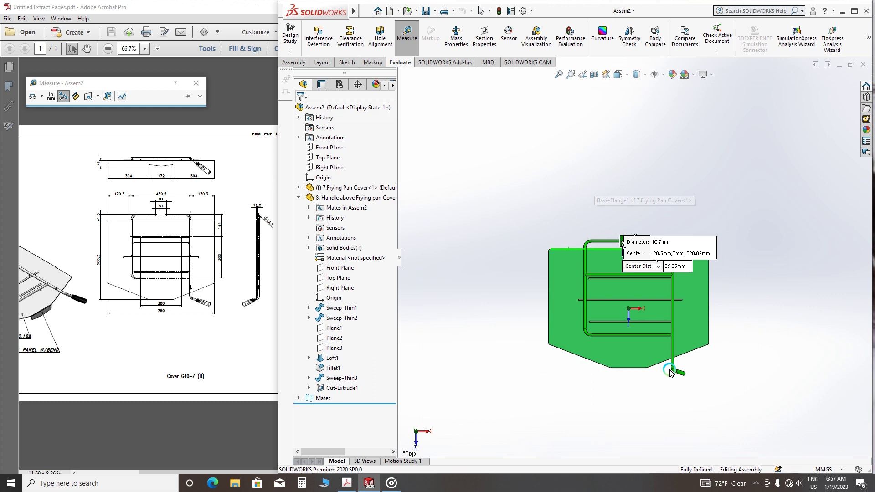
key("Escape")
scroll(601, 369, "up", 1)
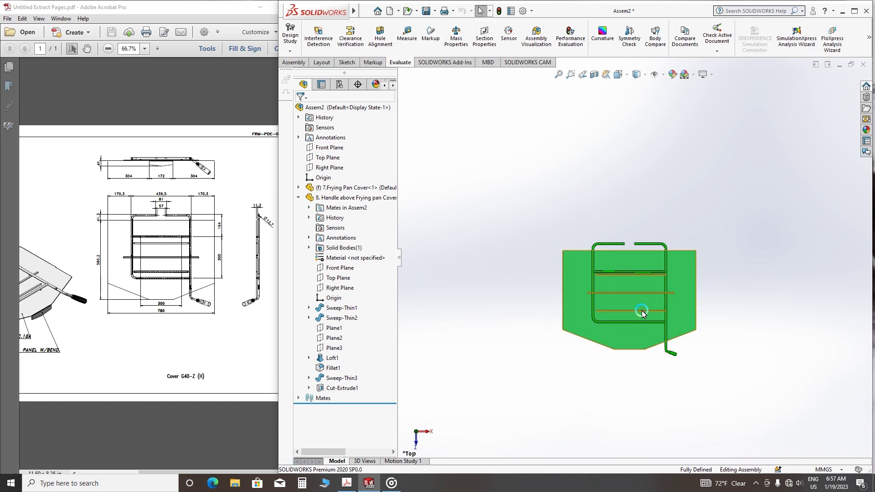
scroll(643, 313, "down", 2)
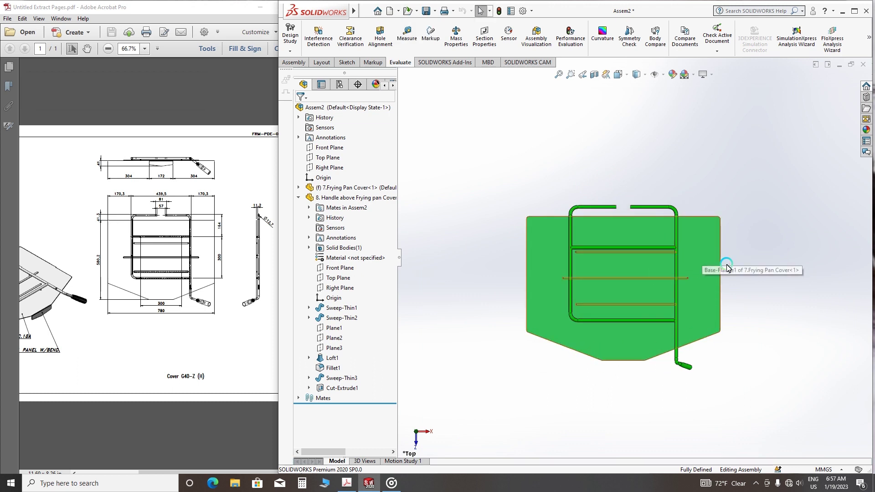
Look over the assembly from an oblique angle and return it to the isometric view.
middle_click_drag(700, 283, 673, 144)
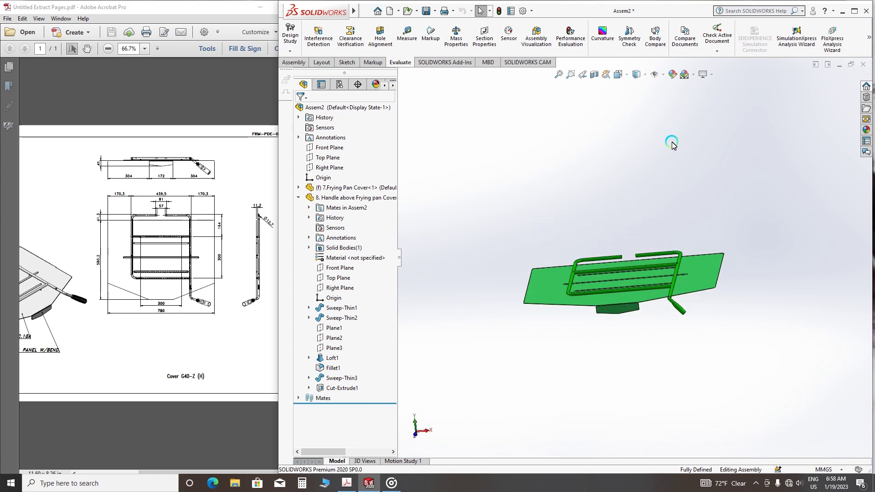
left_click(626, 76)
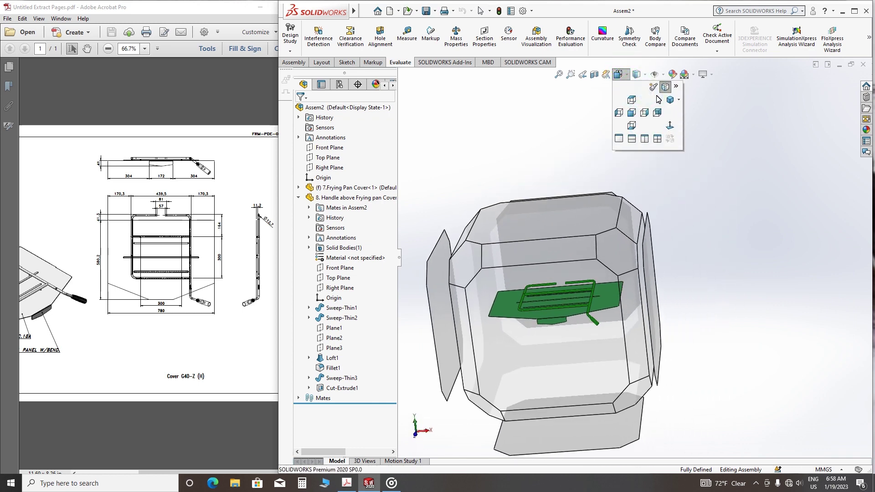
left_click(670, 101)
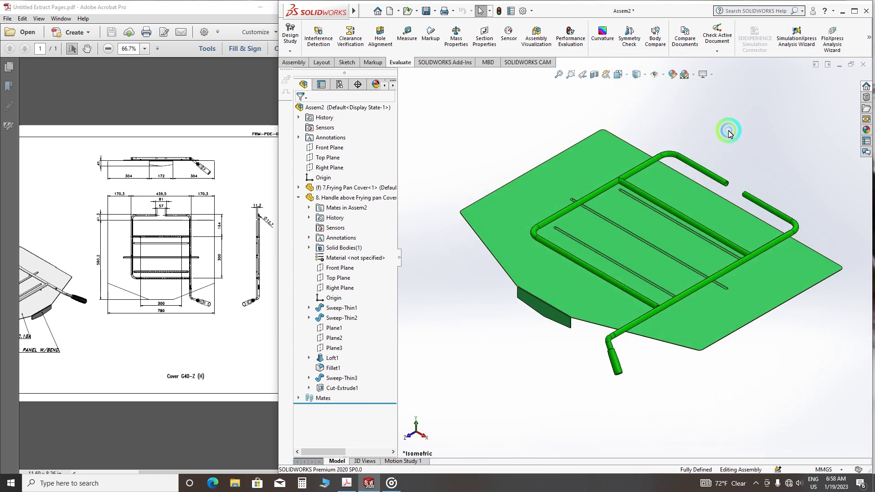